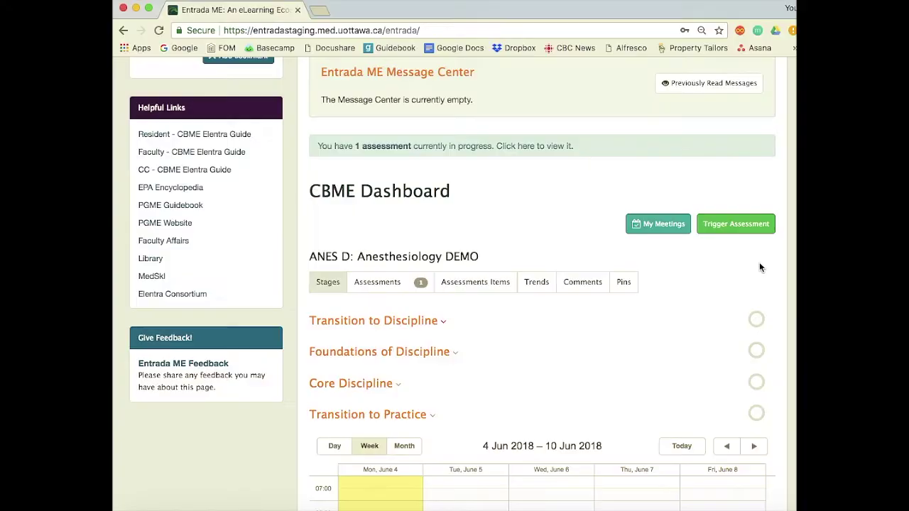
Start a new assessment, searching 'd' and choosing the attending as assessor
{"action": "left_click", "coordinate": [731, 232]}
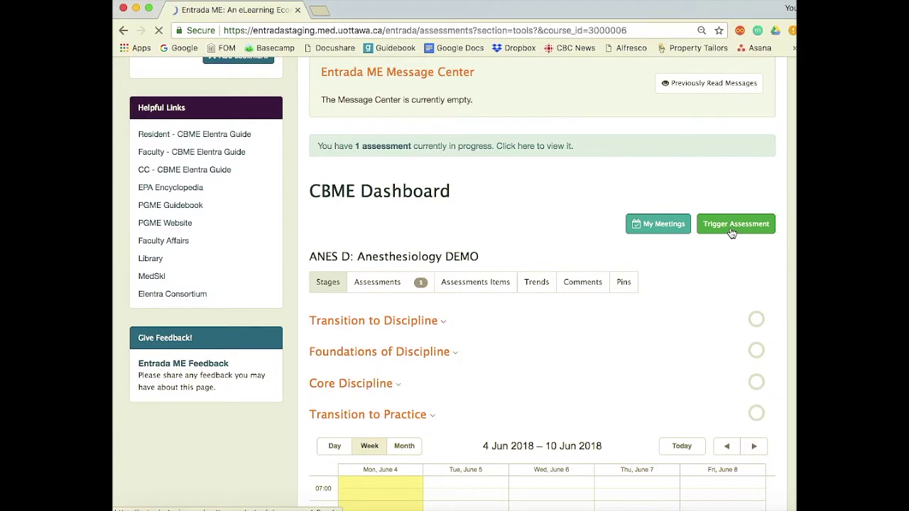
{"action": "left_click", "coordinate": [487, 268]}
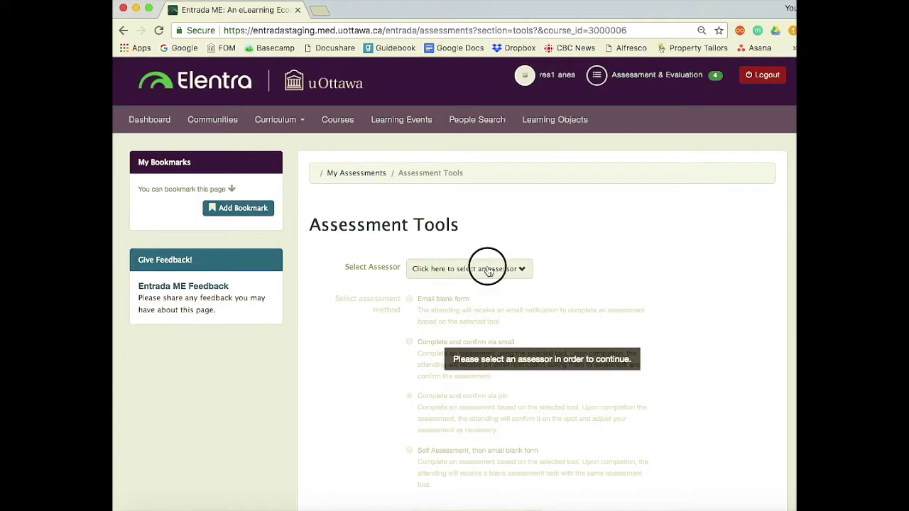
{"action": "left_click", "coordinate": [483, 298]}
{"action": "type", "text": "dan"}
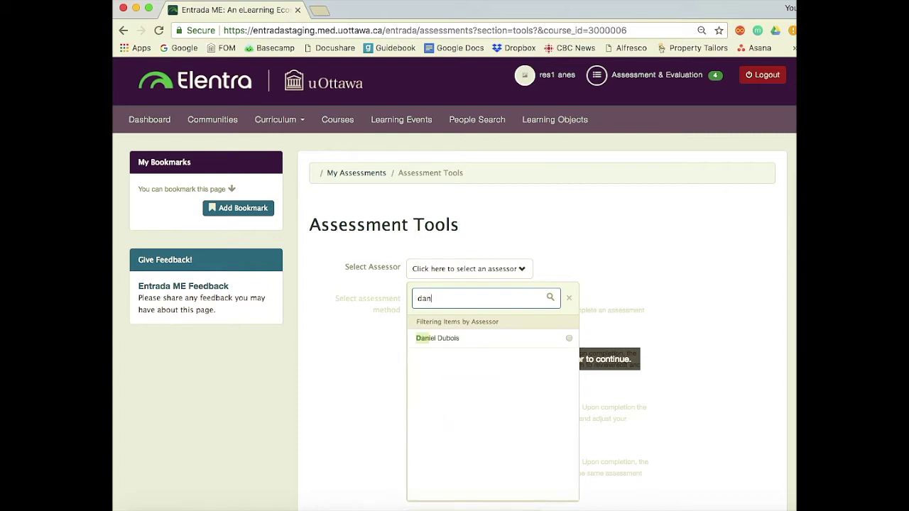
{"action": "left_click", "coordinate": [472, 339]}
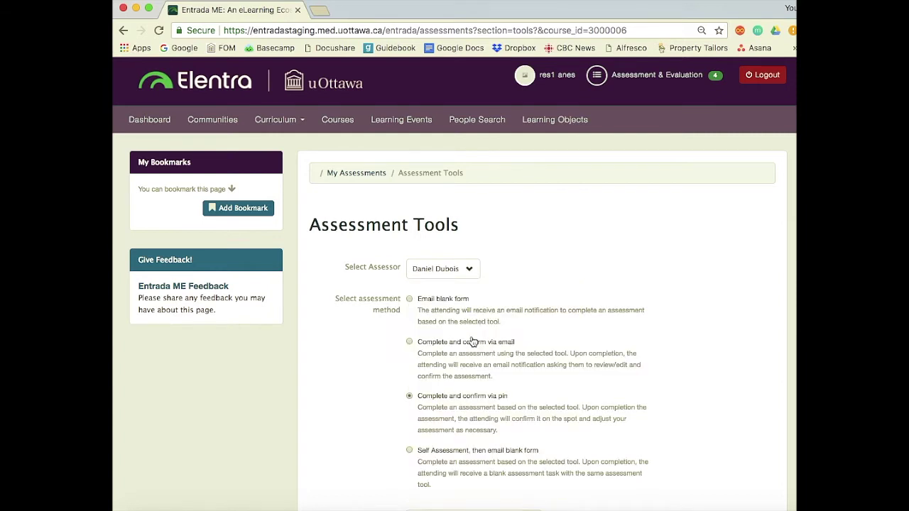
Set the encounter date to June 4, 2018 in the date picker
{"action": "scroll", "coordinate": [472, 341], "scroll_direction": "down", "scroll_amount": 1}
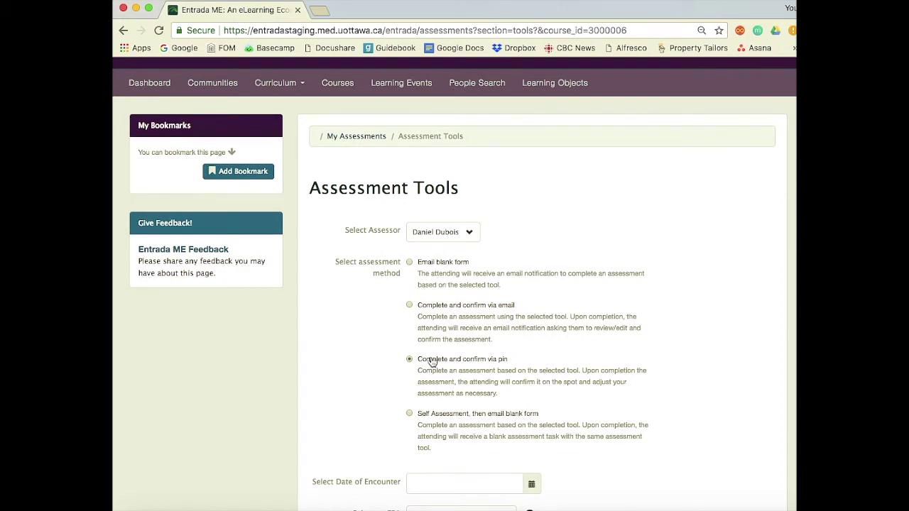
{"action": "scroll", "coordinate": [401, 359], "scroll_direction": "down", "scroll_amount": 1}
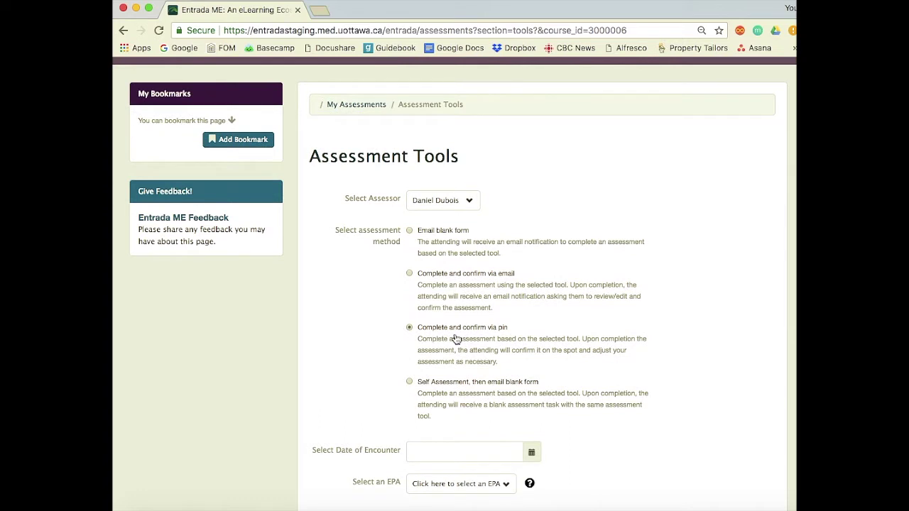
{"action": "scroll", "coordinate": [461, 338], "scroll_direction": "down", "scroll_amount": 2}
{"action": "left_click", "coordinate": [479, 392]}
{"action": "left_click", "coordinate": [479, 393]}
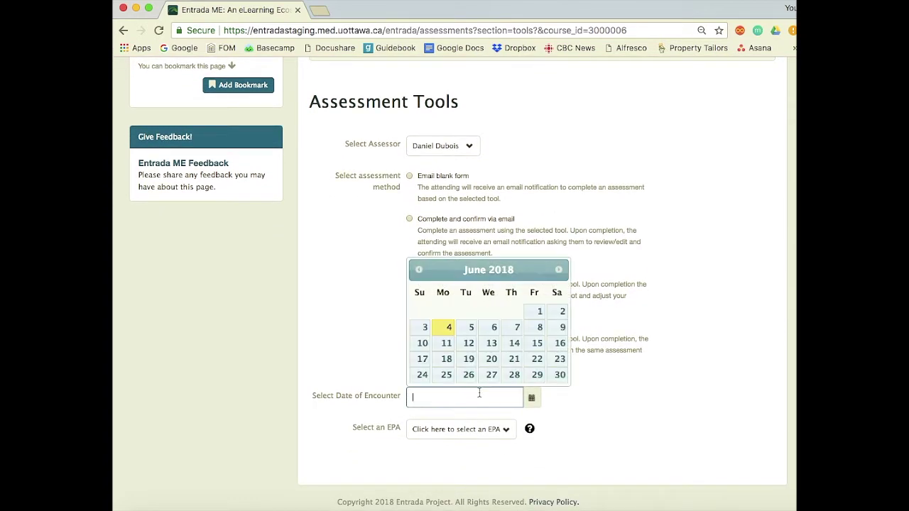
{"action": "left_click", "coordinate": [447, 329]}
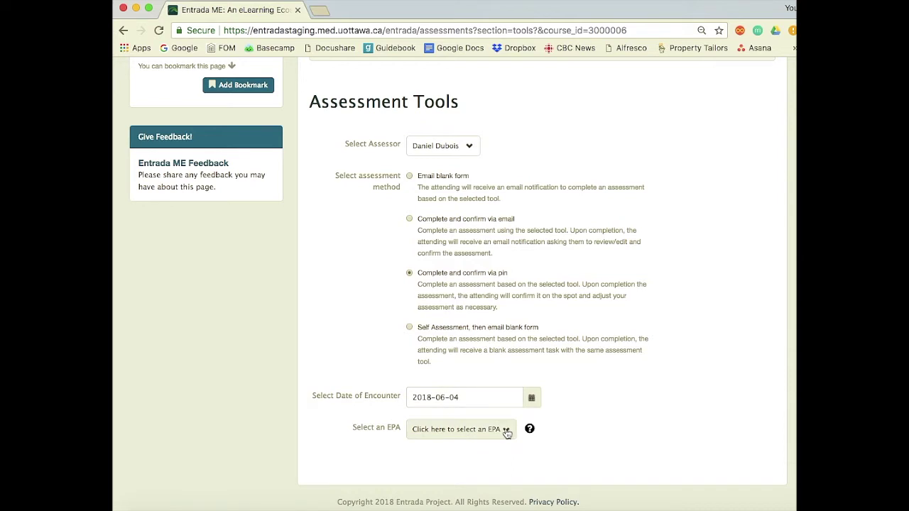
{"action": "left_click", "coordinate": [507, 432]}
Choose EPA D1: Performing preoperative assessments for ASA 1 or 2 patients
{"action": "scroll", "coordinate": [507, 432], "scroll_direction": "down", "scroll_amount": 5}
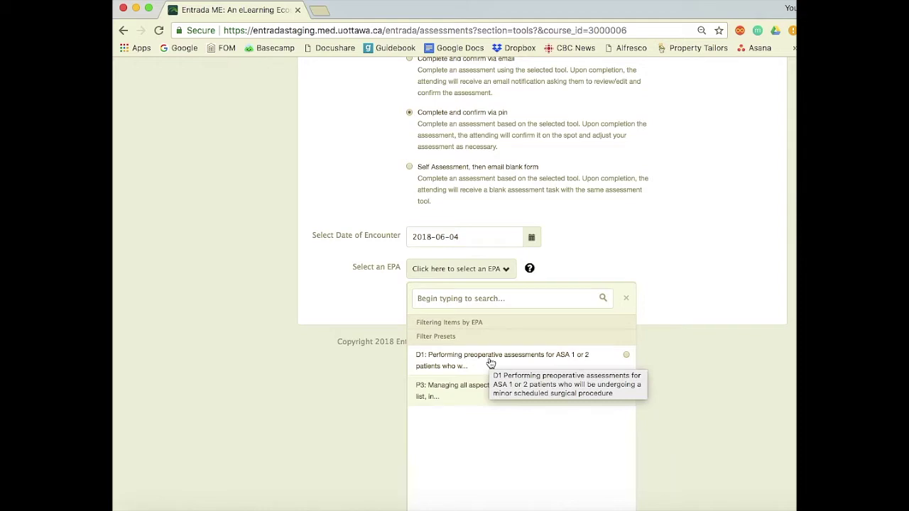
{"action": "left_click", "coordinate": [490, 363]}
{"action": "scroll", "coordinate": [489, 359], "scroll_direction": "down", "scroll_amount": 1}
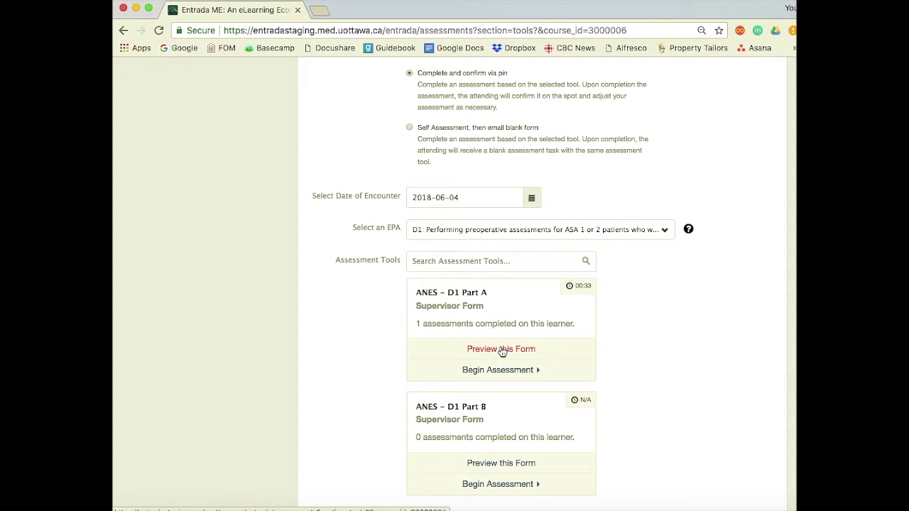
{"action": "left_click", "coordinate": [501, 349]}
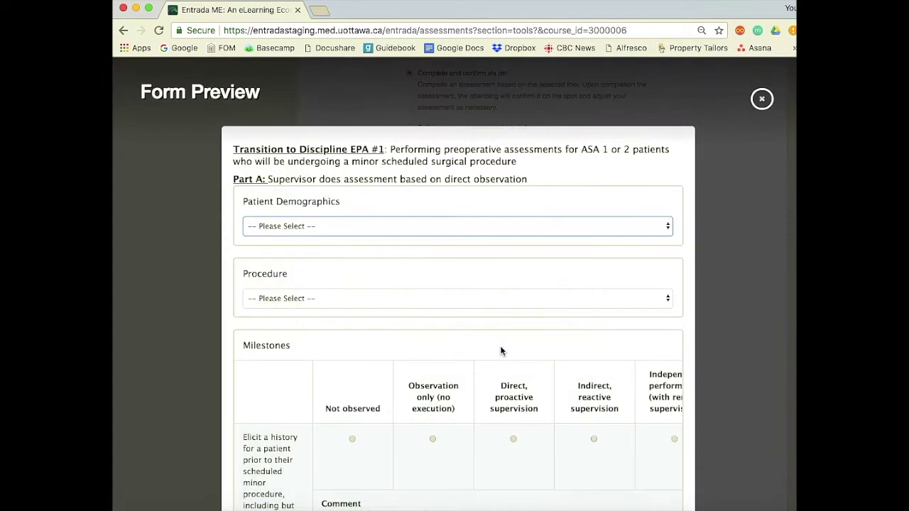
{"action": "left_click", "coordinate": [515, 228]}
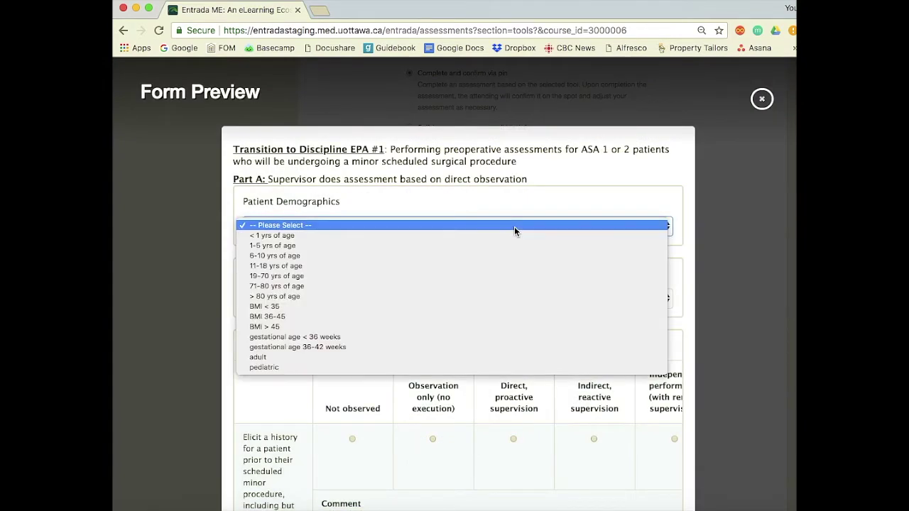
{"action": "left_click", "coordinate": [514, 229]}
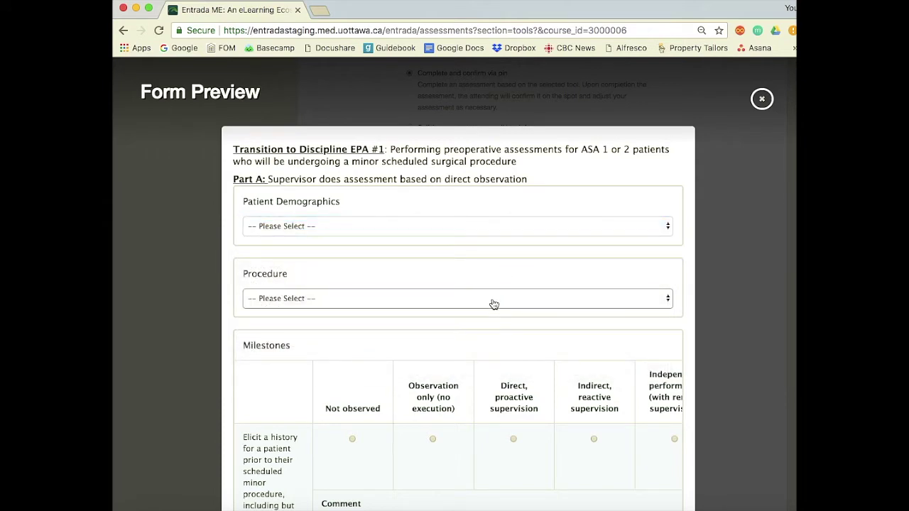
{"action": "left_click", "coordinate": [492, 302]}
{"action": "left_click", "coordinate": [492, 301]}
{"action": "scroll", "coordinate": [445, 411], "scroll_direction": "down", "scroll_amount": 3}
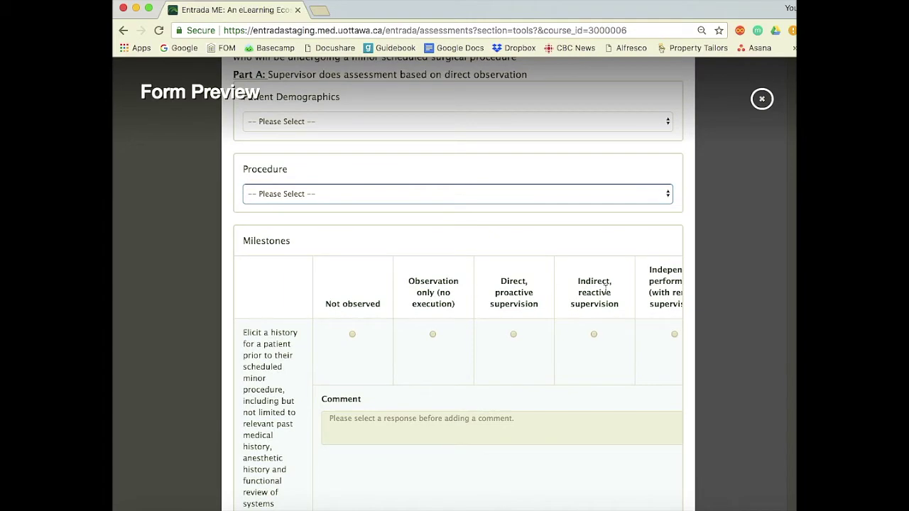
{"action": "scroll", "coordinate": [334, 306], "scroll_direction": "down", "scroll_amount": 5}
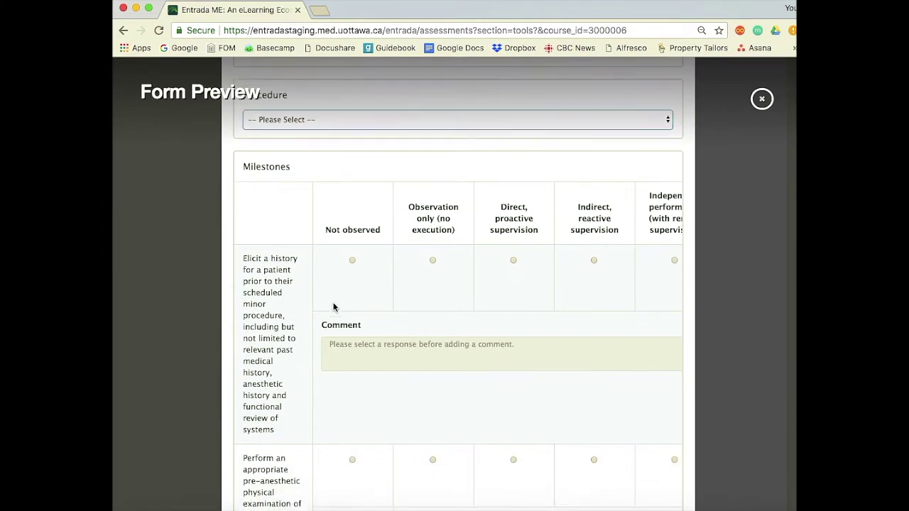
{"action": "scroll", "coordinate": [334, 307], "scroll_direction": "down", "scroll_amount": 10}
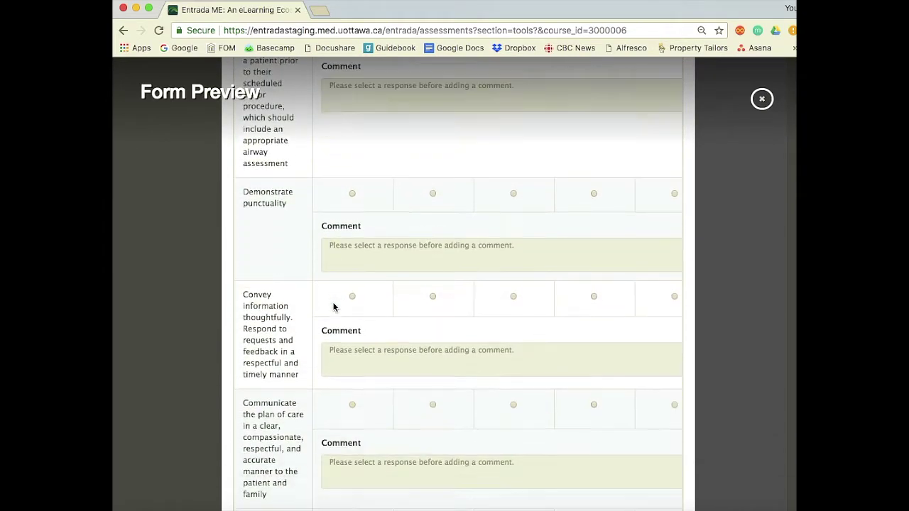
{"action": "scroll", "coordinate": [333, 307], "scroll_direction": "up", "scroll_amount": 15}
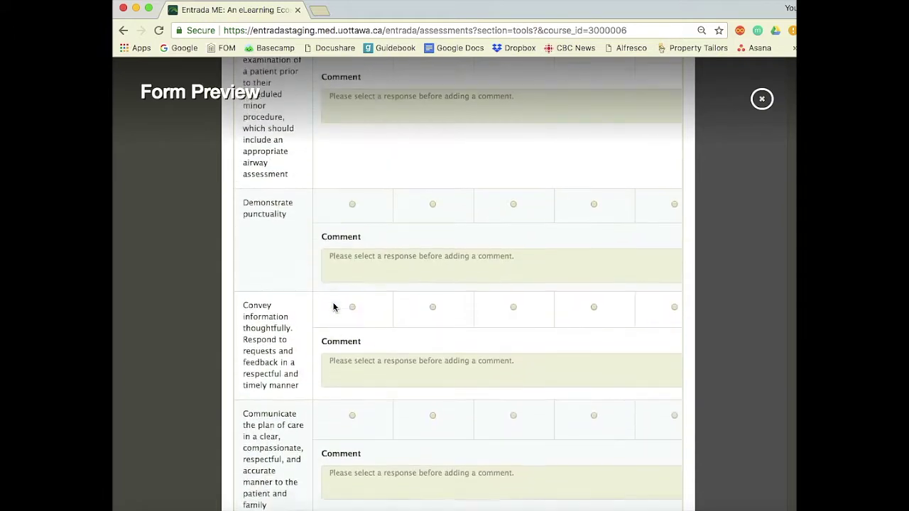
{"action": "left_click", "coordinate": [761, 99]}
{"action": "left_click", "coordinate": [688, 231]}
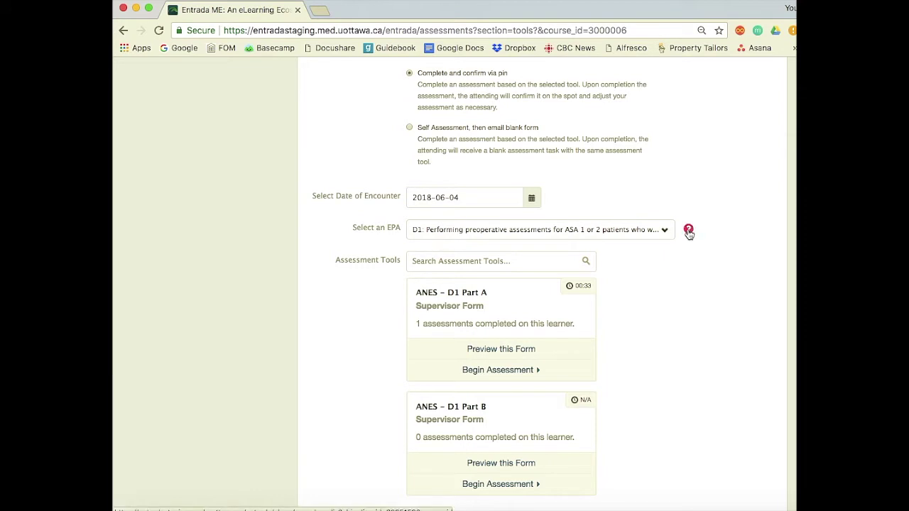
Open the D1 entry in the EPA Encyclopedia and expand its program map tree
{"action": "left_click", "coordinate": [687, 230]}
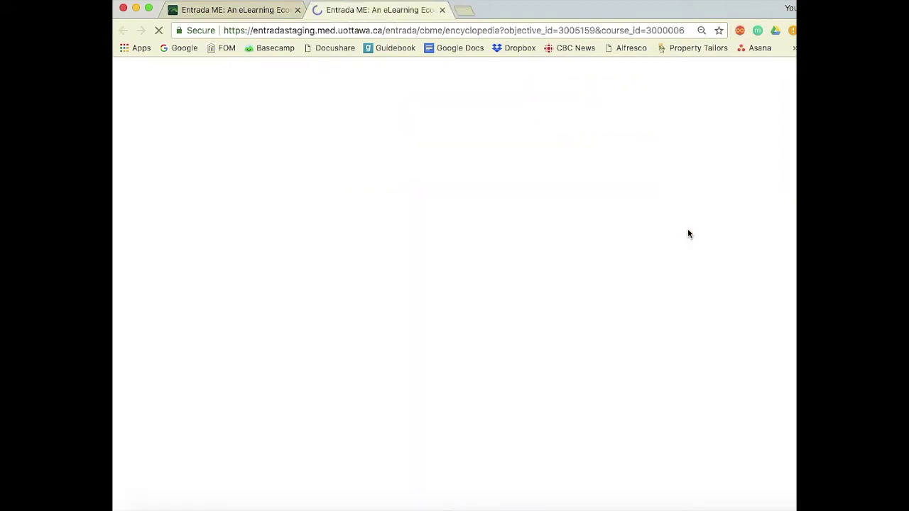
{"action": "scroll", "coordinate": [687, 233], "scroll_direction": "down", "scroll_amount": 2}
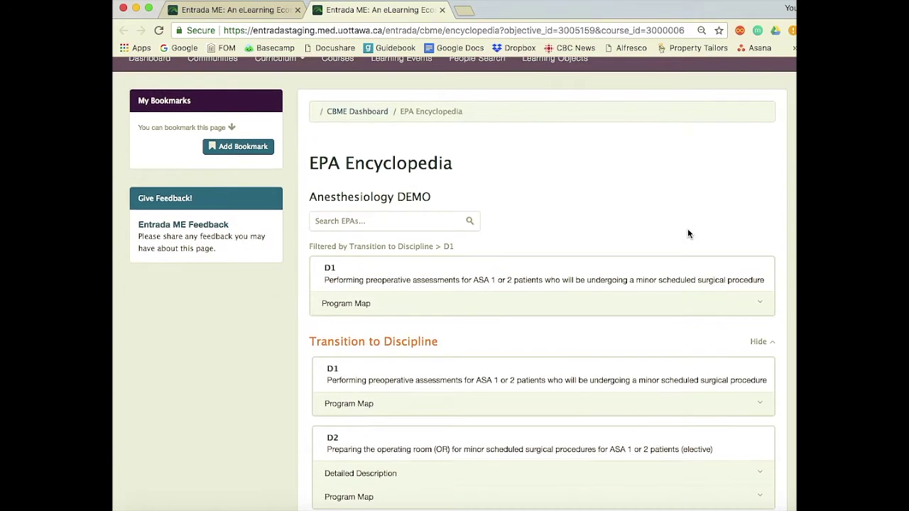
{"action": "left_click", "coordinate": [368, 316]}
{"action": "scroll", "coordinate": [368, 316], "scroll_direction": "down", "scroll_amount": 3}
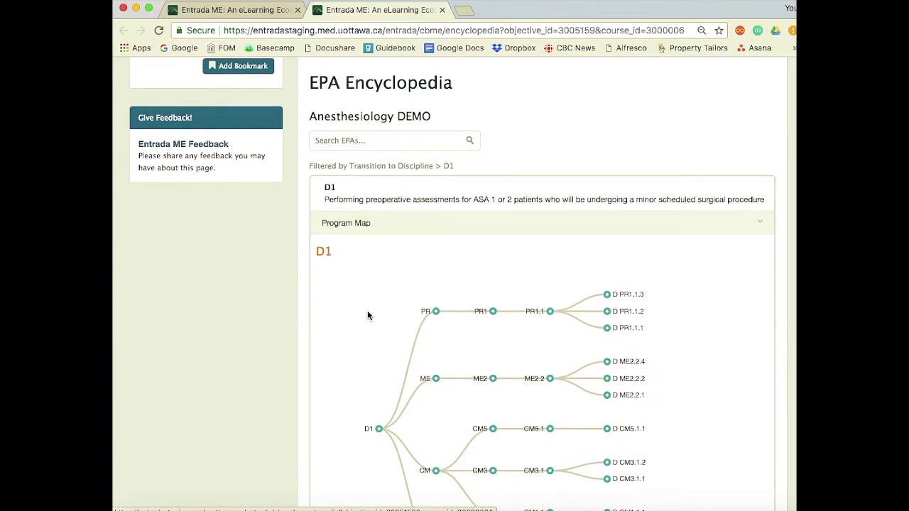
{"action": "scroll", "coordinate": [367, 316], "scroll_direction": "down", "scroll_amount": 3}
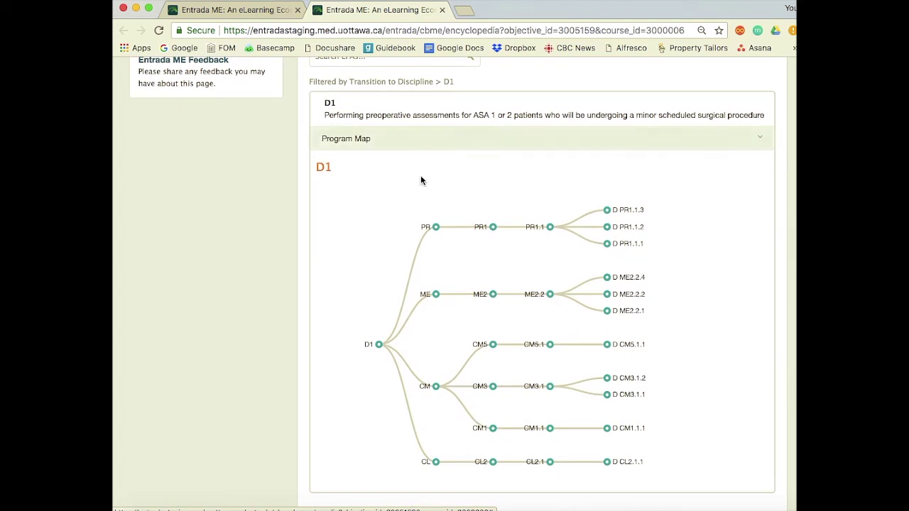
{"action": "mouse_move", "coordinate": [607, 210]}
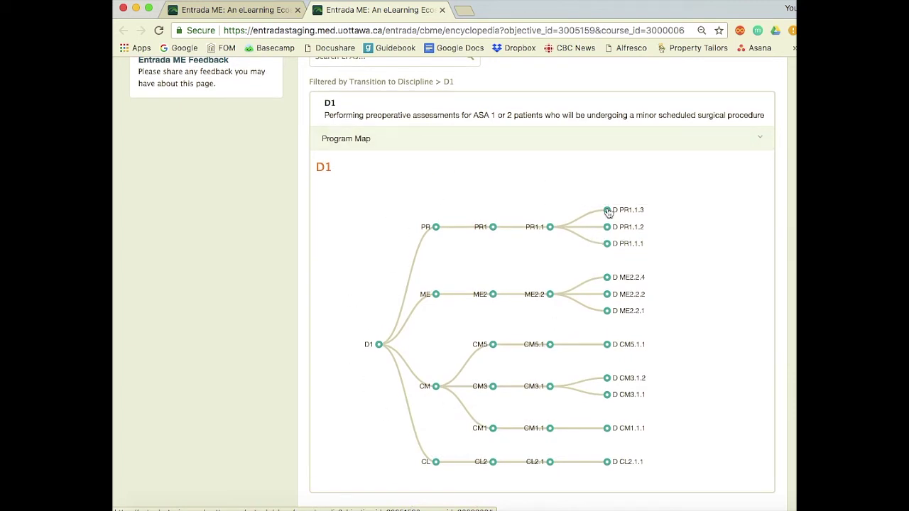
{"action": "mouse_move", "coordinate": [610, 233]}
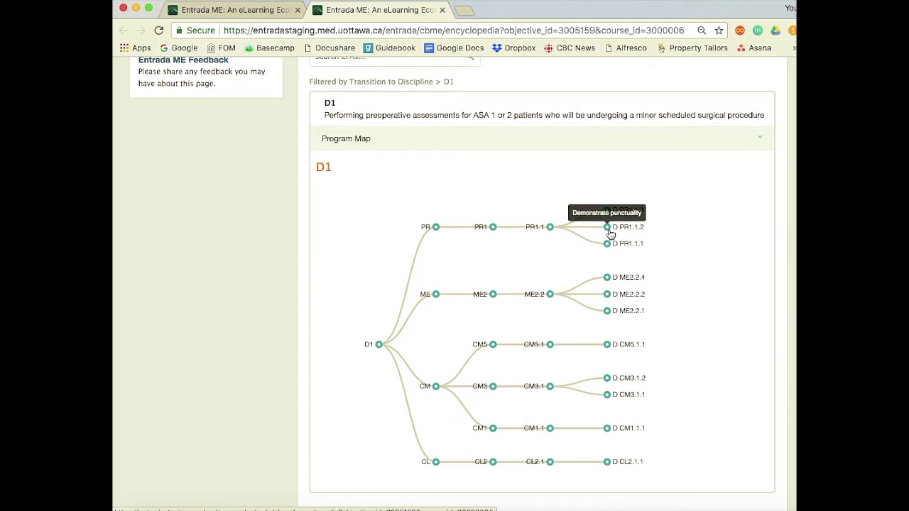
{"action": "mouse_move", "coordinate": [609, 284]}
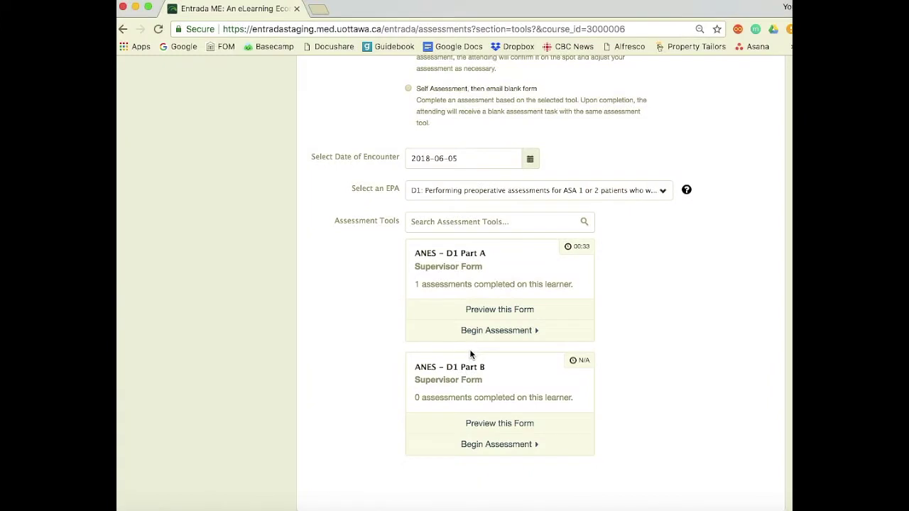
Begin the ANES – D1 Part A assessment from its tool card
{"action": "left_click", "coordinate": [513, 332]}
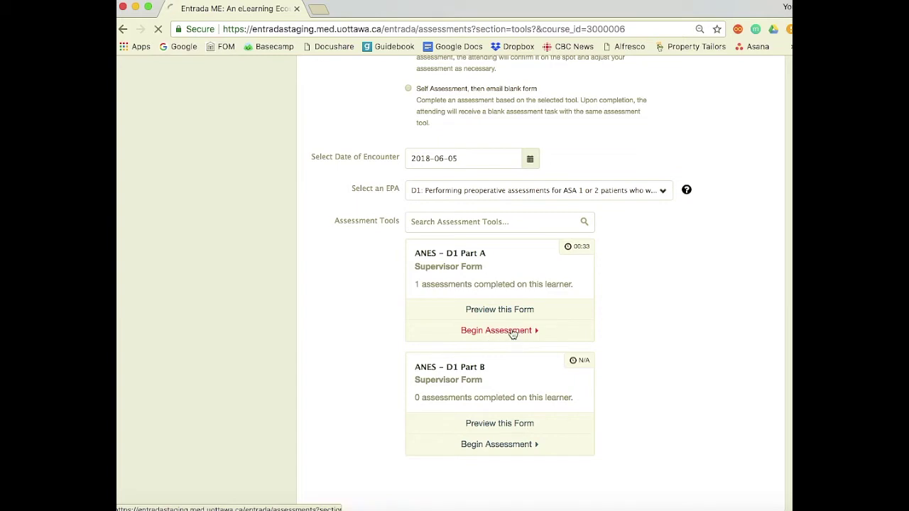
{"action": "scroll", "coordinate": [513, 333], "scroll_direction": "down", "scroll_amount": 2}
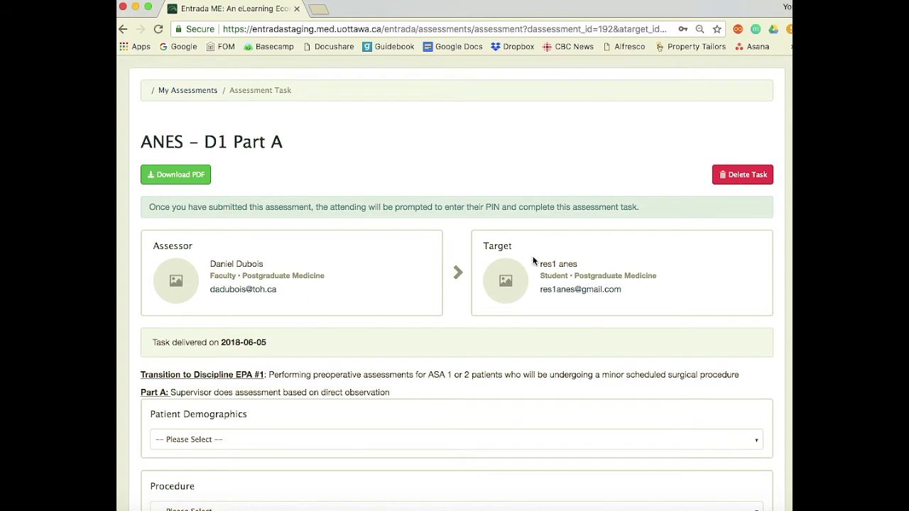
Set Patient Demographics to 6–10 yrs of age and Procedure to orthopedic
{"action": "scroll", "coordinate": [534, 261], "scroll_direction": "down", "scroll_amount": 3}
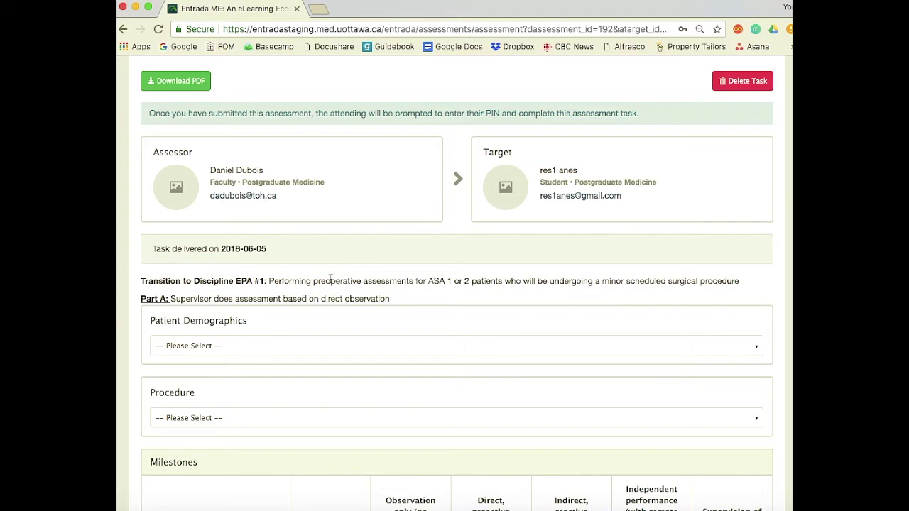
{"action": "scroll", "coordinate": [337, 284], "scroll_direction": "down", "scroll_amount": 2}
{"action": "left_click", "coordinate": [341, 274]}
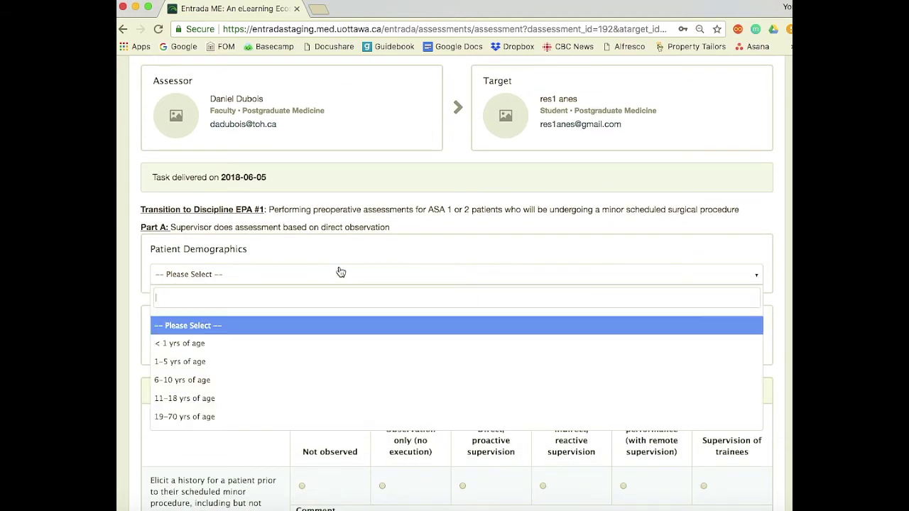
{"action": "left_click", "coordinate": [301, 380]}
{"action": "left_click", "coordinate": [334, 348]}
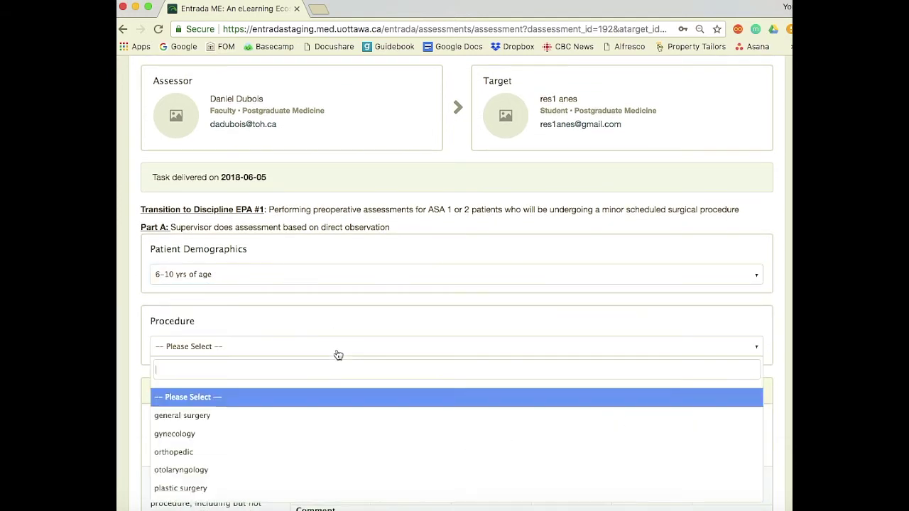
{"action": "left_click", "coordinate": [334, 452]}
{"action": "scroll", "coordinate": [334, 451], "scroll_direction": "down", "scroll_amount": 5}
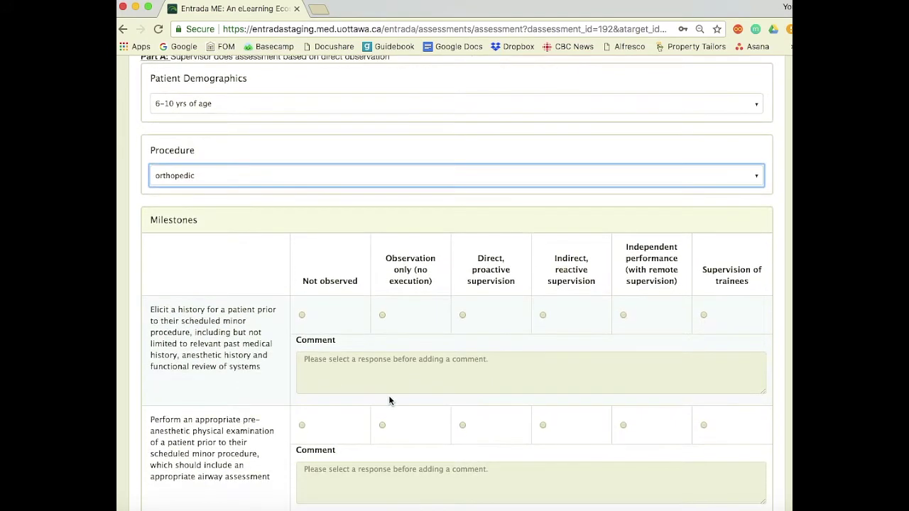
Rate history-taking and physical exam as direct, proactive; punctuality as indirect, reactive supervision
{"action": "left_click", "coordinate": [462, 315]}
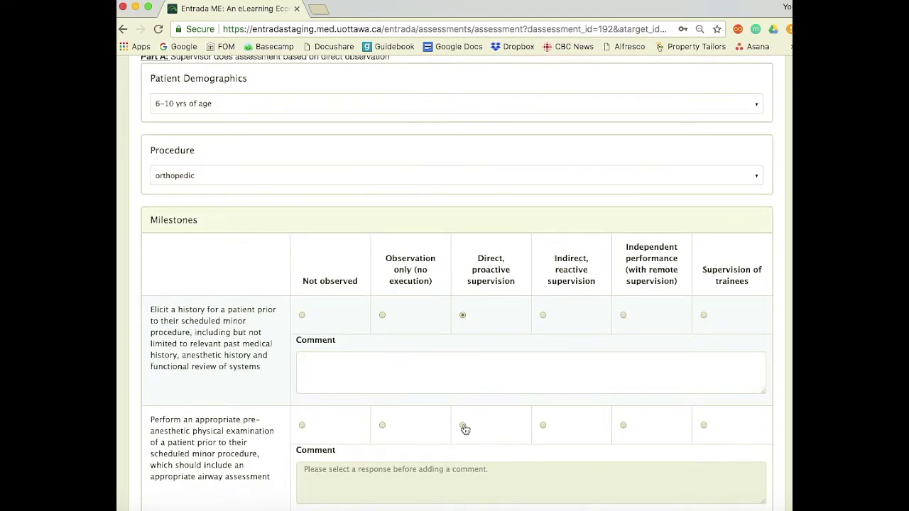
{"action": "left_click", "coordinate": [462, 425]}
{"action": "scroll", "coordinate": [463, 428], "scroll_direction": "down", "scroll_amount": 2}
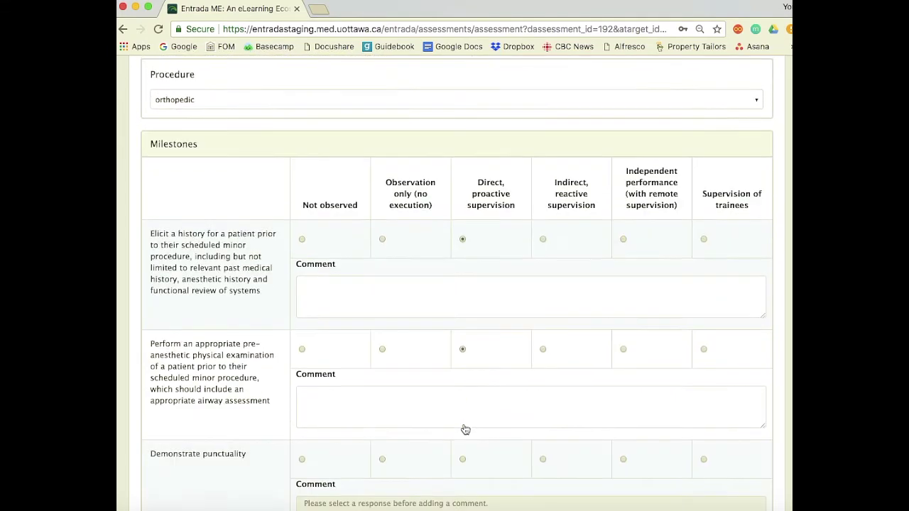
{"action": "left_click", "coordinate": [361, 314]}
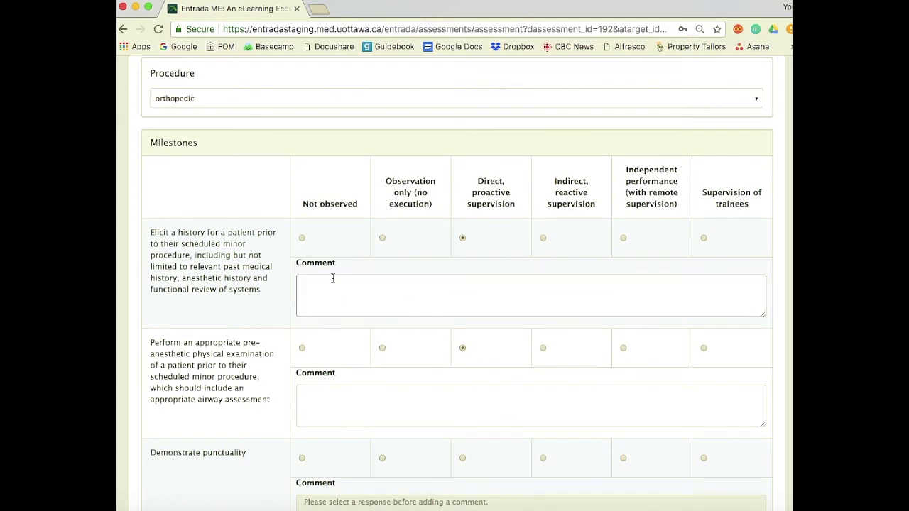
{"action": "scroll", "coordinate": [326, 286], "scroll_direction": "down", "scroll_amount": 2}
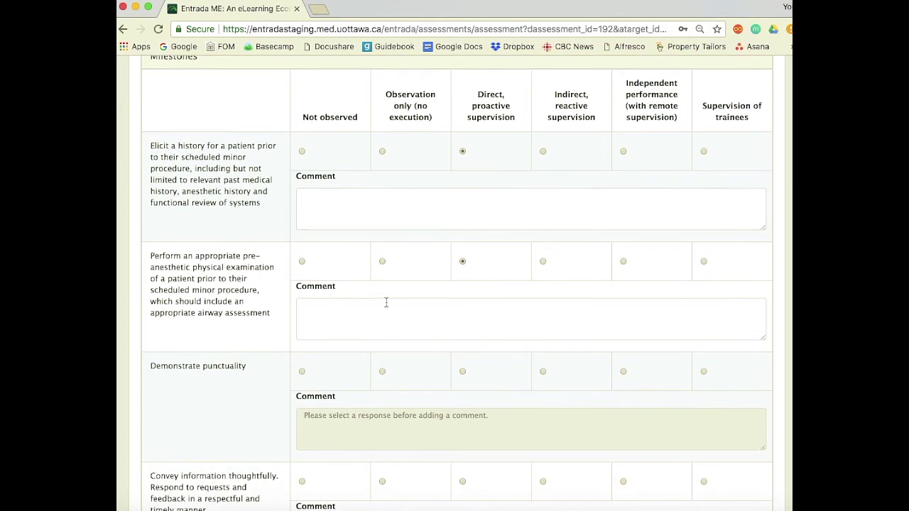
{"action": "left_click", "coordinate": [543, 370]}
{"action": "scroll", "coordinate": [543, 372], "scroll_direction": "down", "scroll_amount": 3}
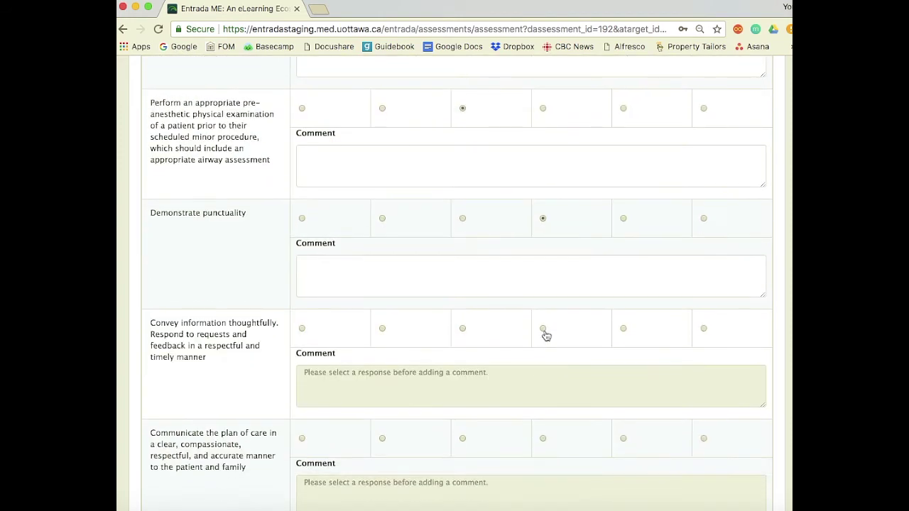
Rate conveying information and prioritizing needs indirect, reactive; plan of care, patient-centered communication, seeking help direct, proactive
{"action": "left_click", "coordinate": [543, 329]}
{"action": "left_click", "coordinate": [462, 441]}
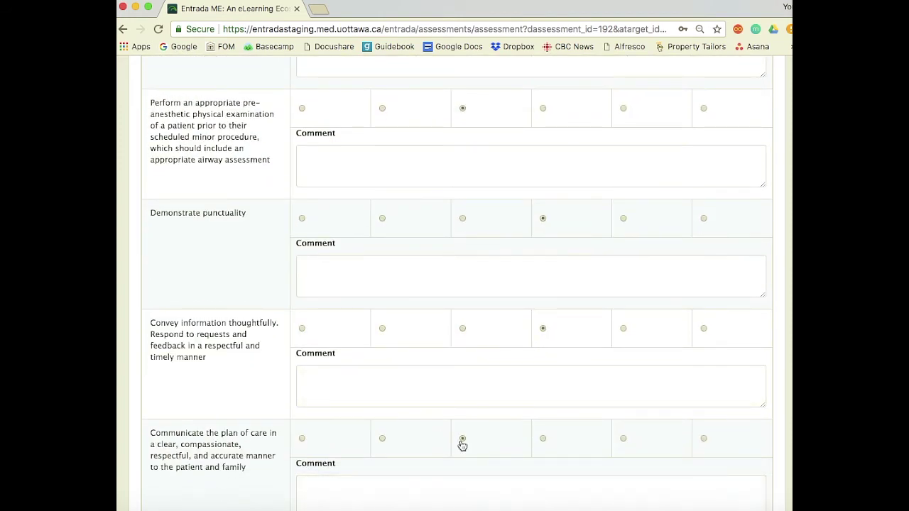
{"action": "scroll", "coordinate": [462, 444], "scroll_direction": "down", "scroll_amount": 3}
{"action": "left_click", "coordinate": [544, 375]}
{"action": "scroll", "coordinate": [544, 376], "scroll_direction": "down", "scroll_amount": 2}
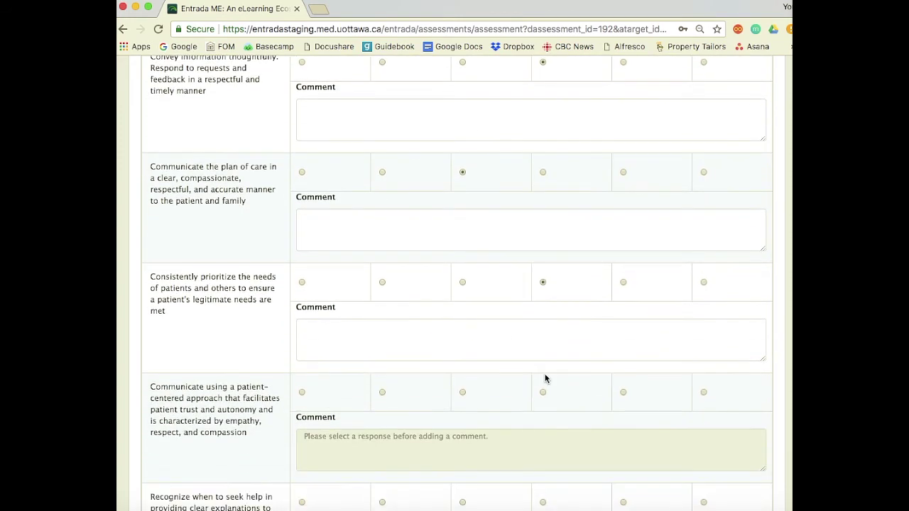
{"action": "left_click", "coordinate": [462, 395]}
{"action": "scroll", "coordinate": [463, 398], "scroll_direction": "down", "scroll_amount": 3}
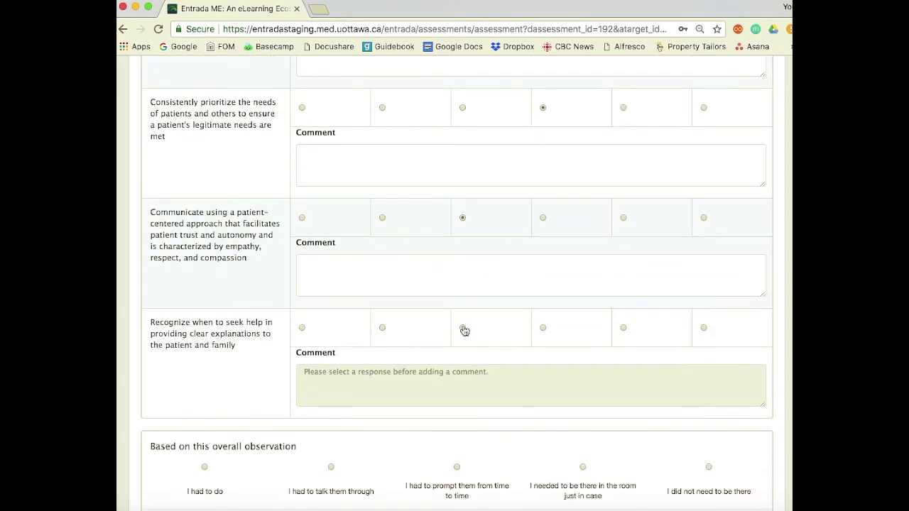
{"action": "left_click", "coordinate": [463, 329]}
{"action": "scroll", "coordinate": [463, 329], "scroll_direction": "down", "scroll_amount": 3}
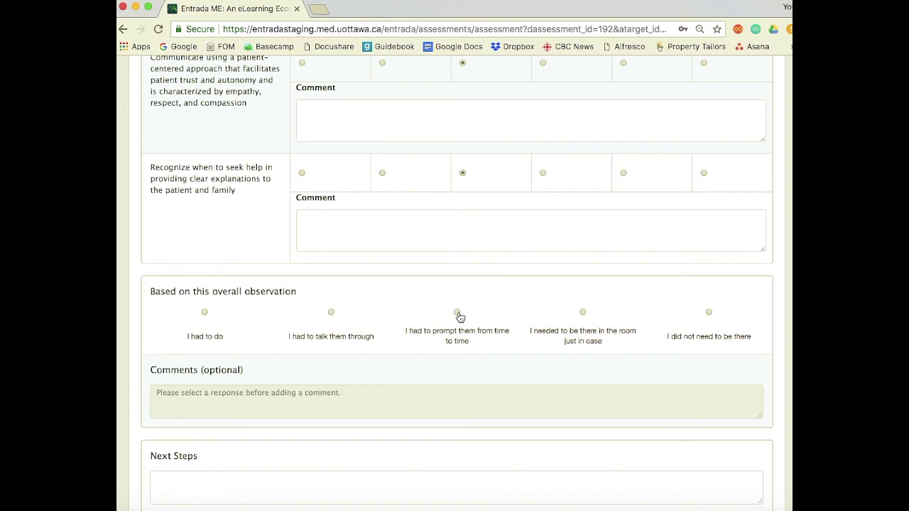
Choose 'I had to prompt them from time to time', comment 'restst', and enter 'test' as next steps
{"action": "left_click", "coordinate": [457, 313]}
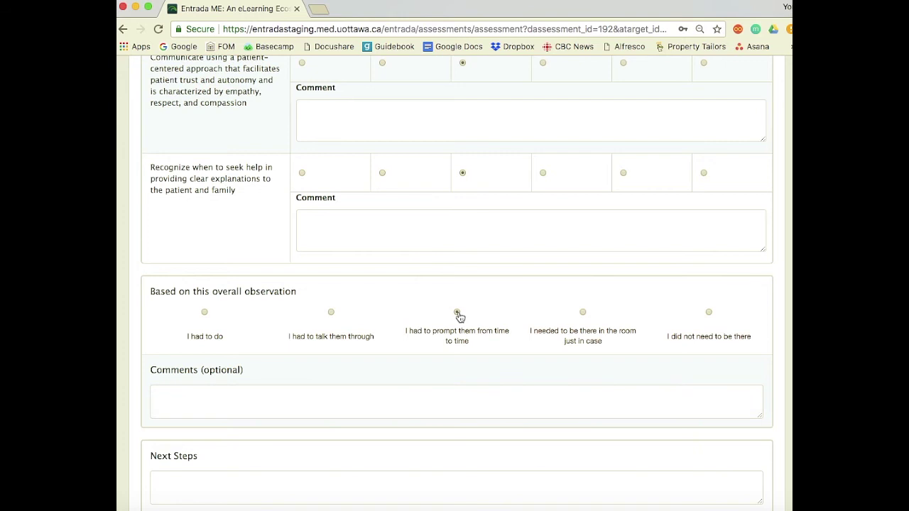
{"action": "scroll", "coordinate": [459, 316], "scroll_direction": "down", "scroll_amount": 3}
{"action": "left_click", "coordinate": [443, 321]}
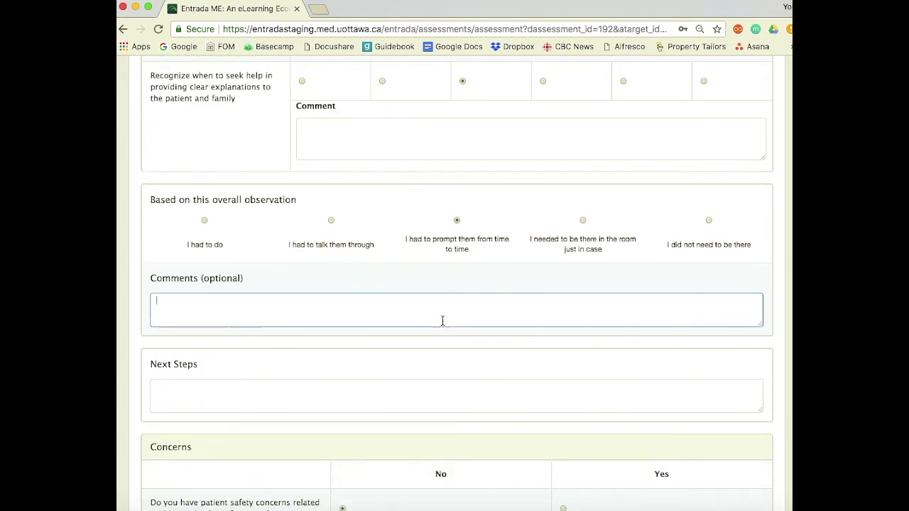
{"action": "type", "text": "rest"}
{"action": "type", "text": "st"}
{"action": "left_click", "coordinate": [361, 392]}
{"action": "type", "text": "tes"}
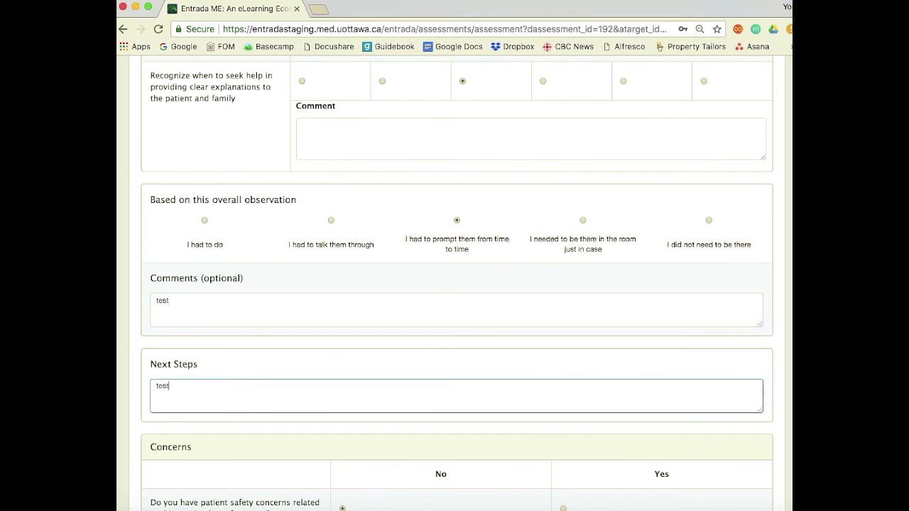
{"action": "type", "text": "t"}
{"action": "scroll", "coordinate": [311, 372], "scroll_direction": "down", "scroll_amount": 5}
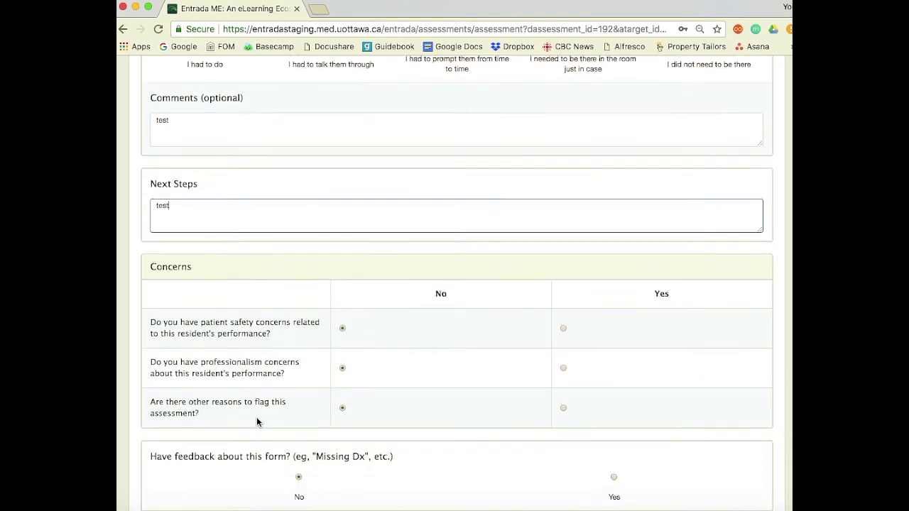
{"action": "scroll", "coordinate": [257, 421], "scroll_direction": "down", "scroll_amount": 1}
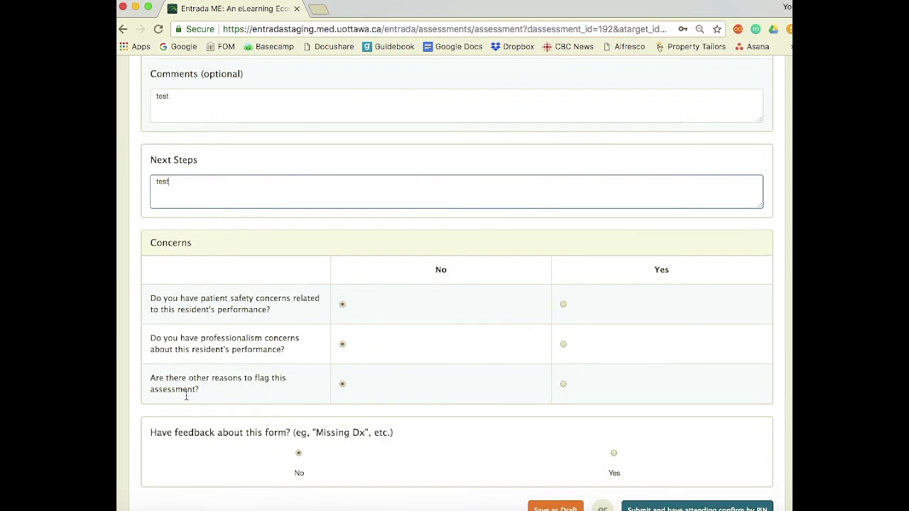
{"action": "scroll", "coordinate": [261, 400], "scroll_direction": "down", "scroll_amount": 2}
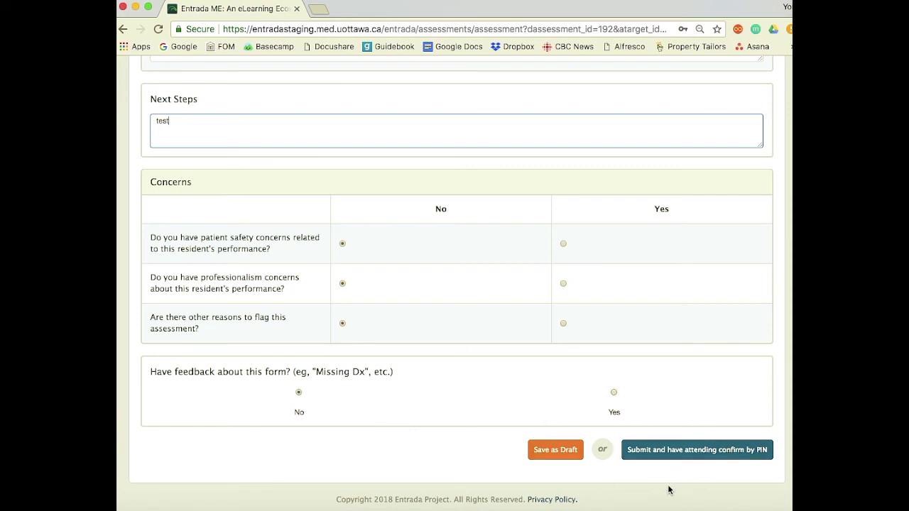
Submit for attending PIN confirmation, enter the attending's PIN, and decline Chrome's password save
{"action": "left_click", "coordinate": [706, 453]}
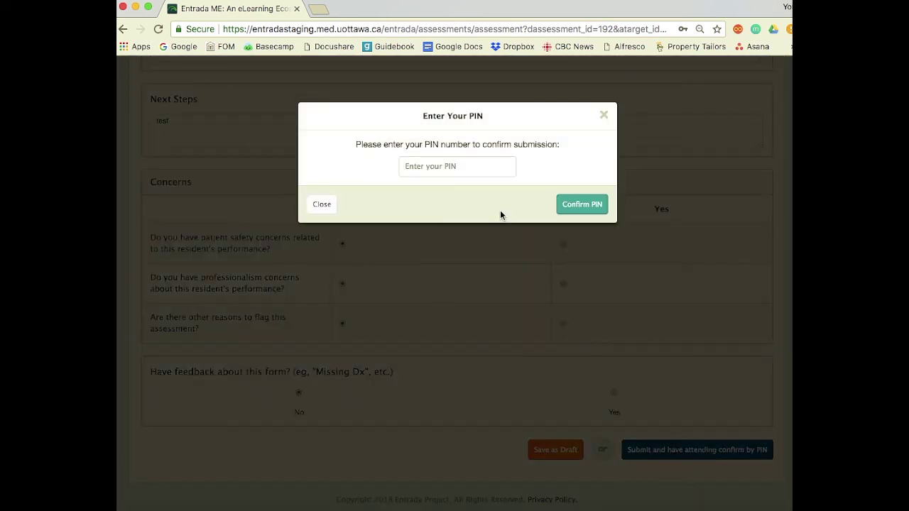
{"action": "left_click", "coordinate": [448, 167]}
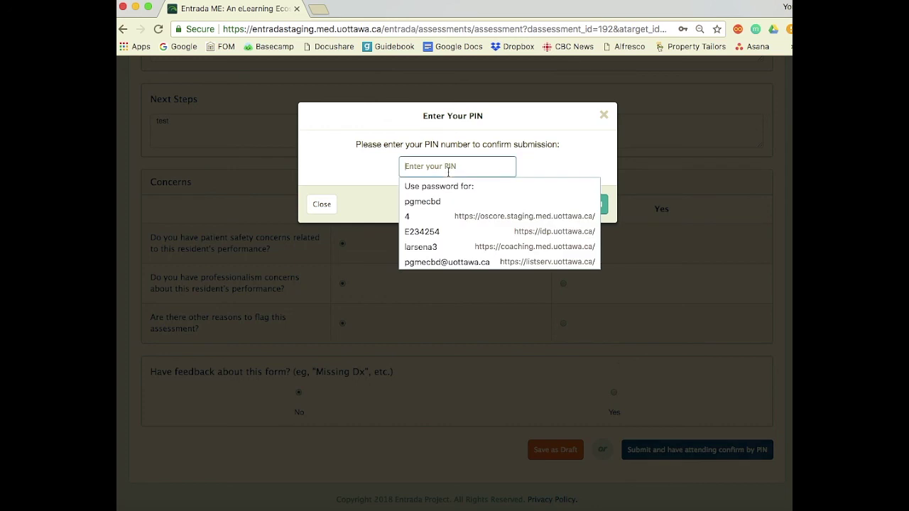
{"action": "type", "text": "1234"}
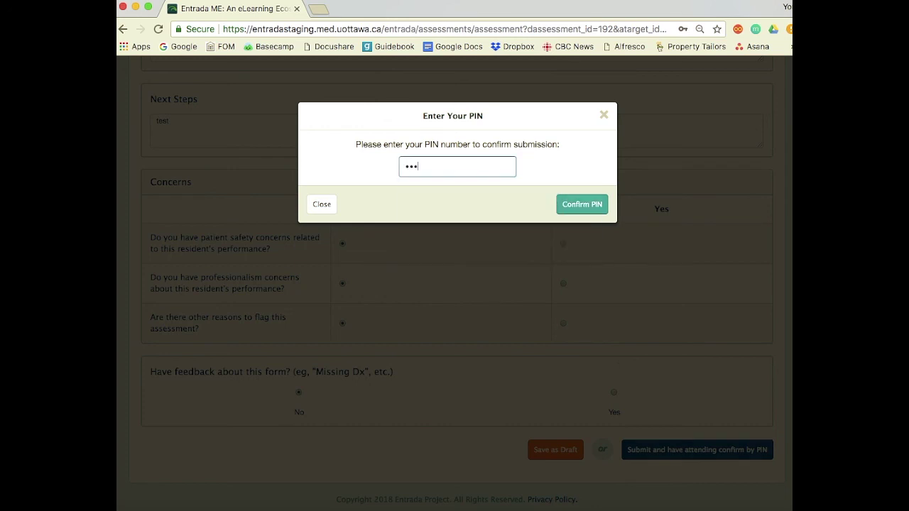
{"action": "left_click", "coordinate": [577, 205]}
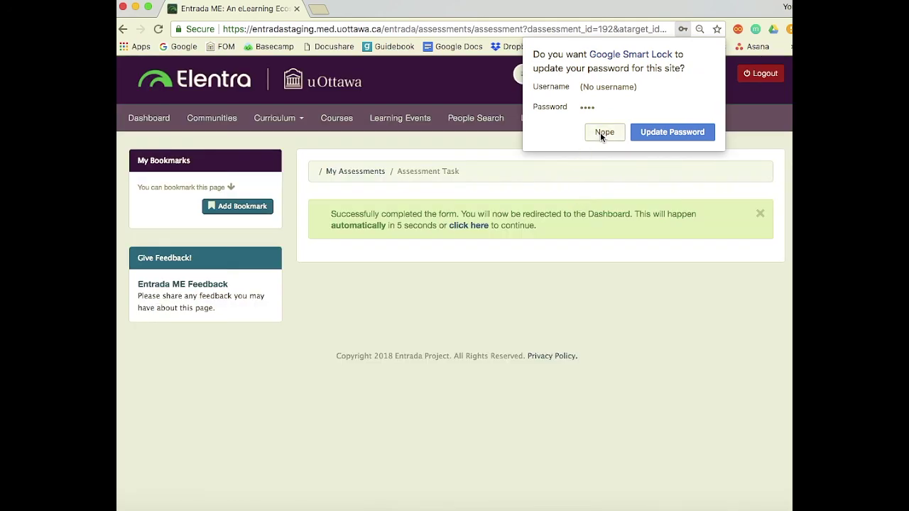
{"action": "left_click", "coordinate": [603, 133]}
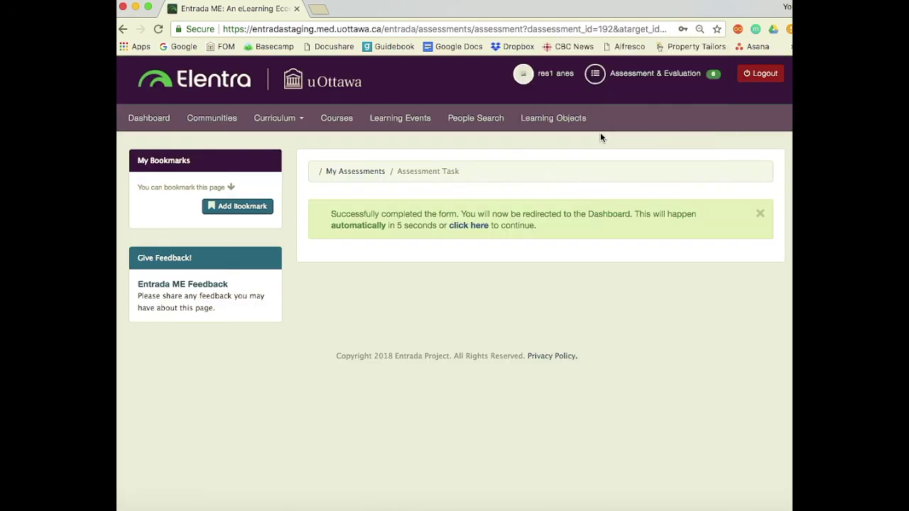